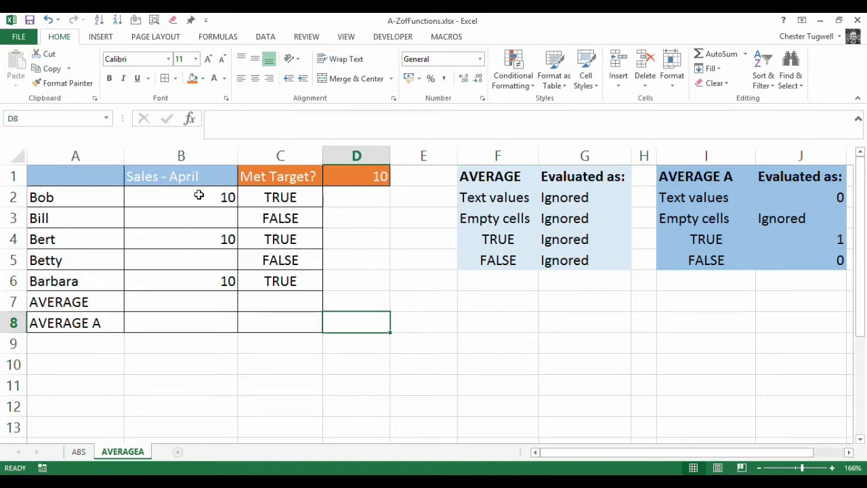
Enter =AVERAGE(B2:B6) in B7 to average the April sales, giving 10.
{"action": "left_click", "coordinate": [196, 307]}
{"action": "type", "text": "="}
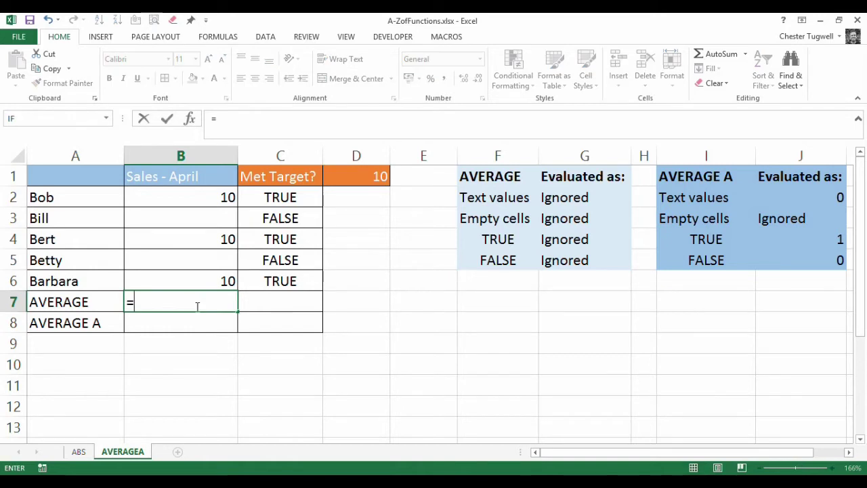
{"action": "type", "text": "average("}
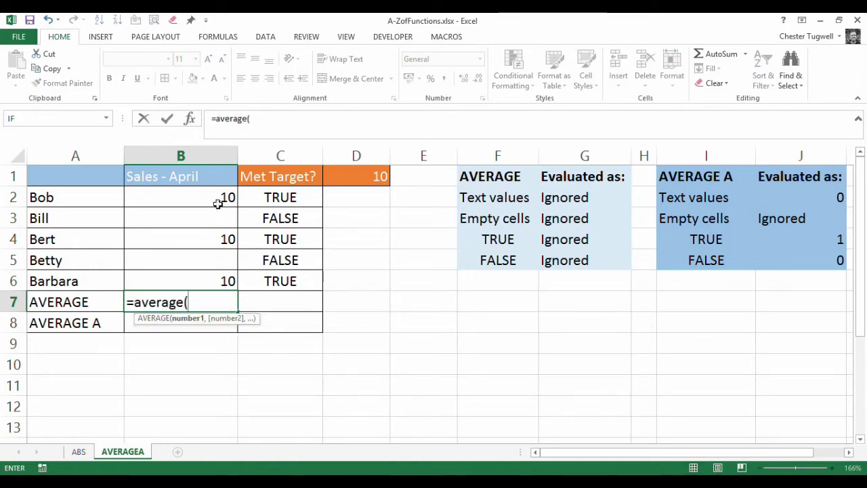
{"action": "left_click_drag", "start_coordinate": [219, 201], "coordinate": [211, 284]}
{"action": "key", "text": "Return"}
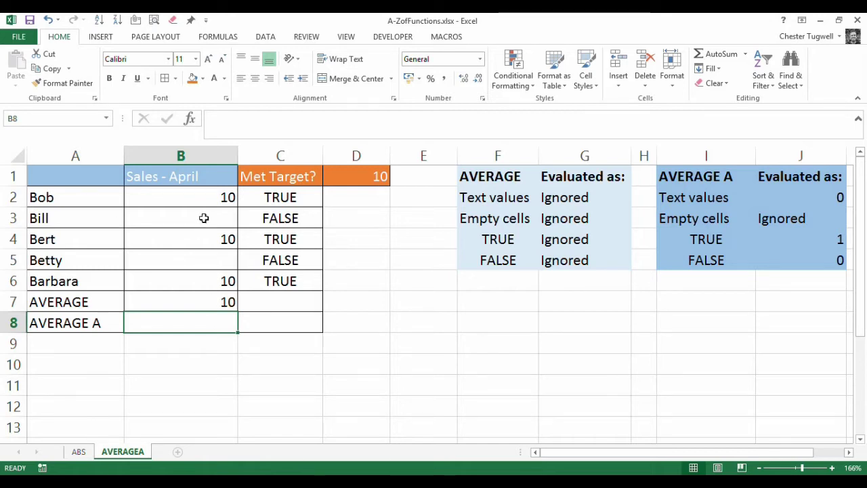
{"action": "left_click", "coordinate": [214, 260]}
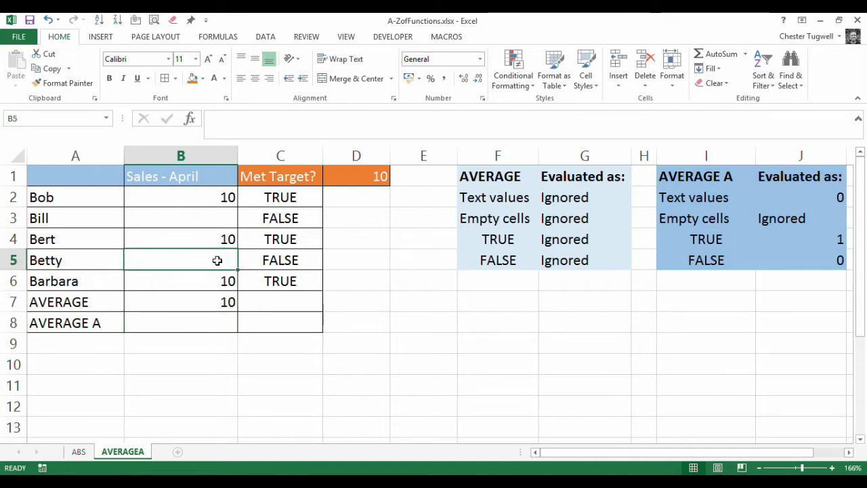
{"action": "type", "text": "0"}
{"action": "key", "text": "Return"}
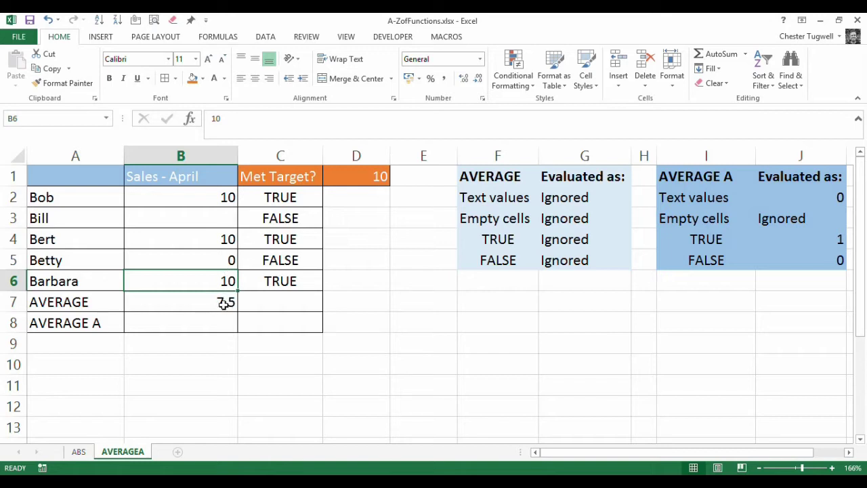
{"action": "left_click", "coordinate": [223, 264]}
{"action": "key", "text": "Delete"}
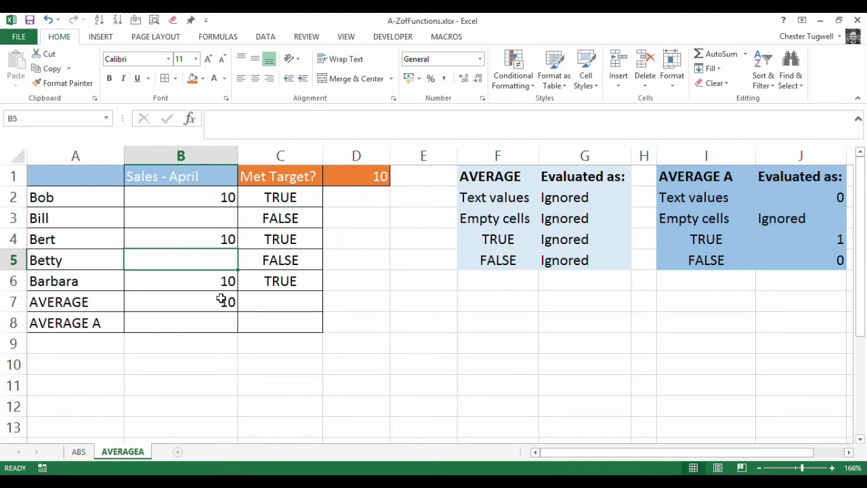
{"action": "left_click", "coordinate": [203, 214]}
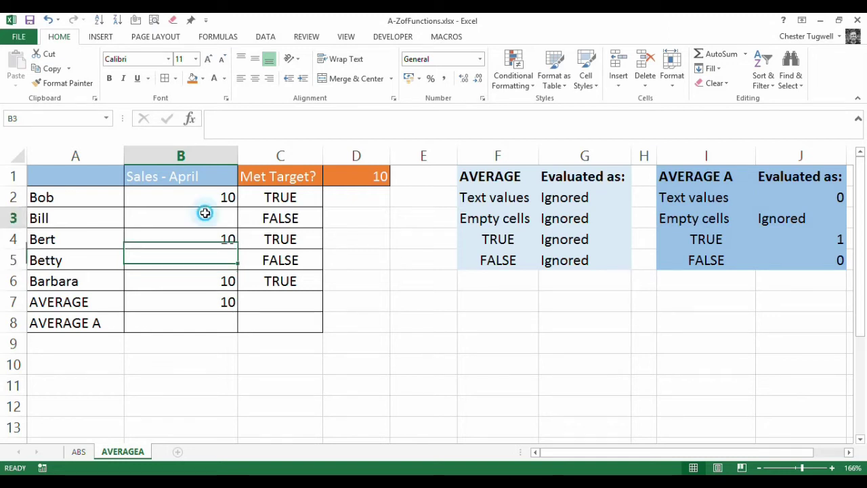
{"action": "left_click", "coordinate": [207, 260]}
{"action": "left_click", "coordinate": [198, 222]}
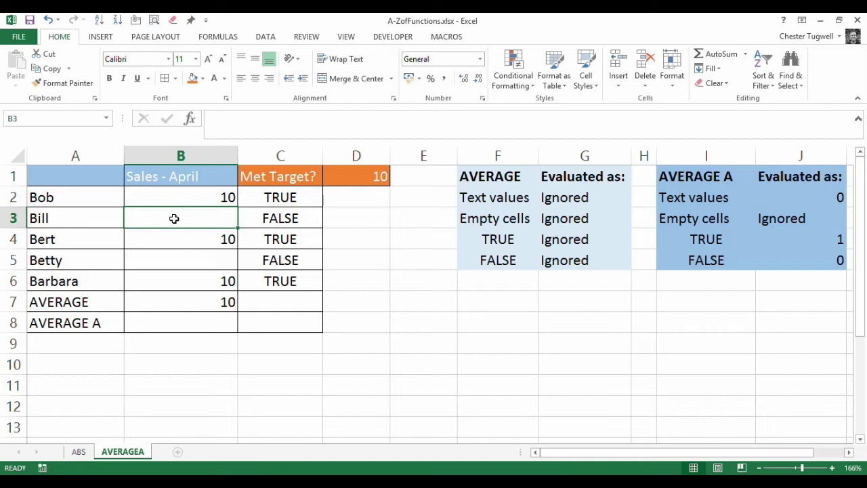
Replace Bill's April sales in B3 with the text 'Heart Operation'.
{"action": "type", "text": "He"}
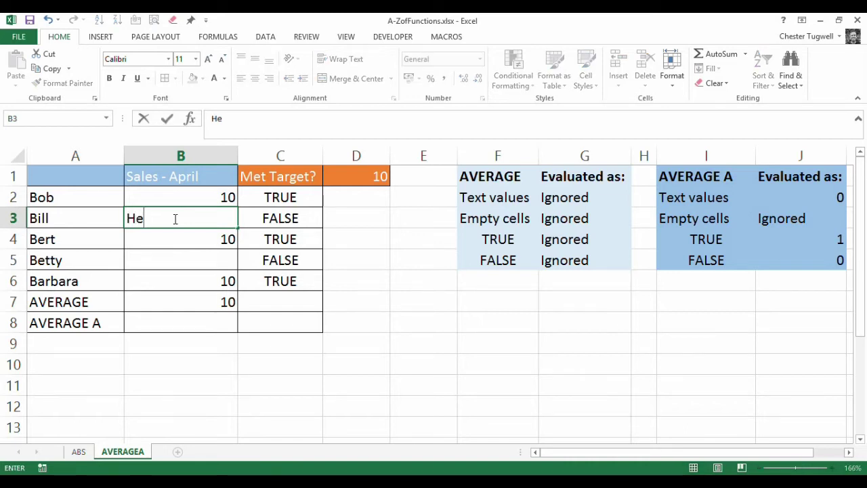
{"action": "type", "text": "art Operation"}
{"action": "key", "text": "Return"}
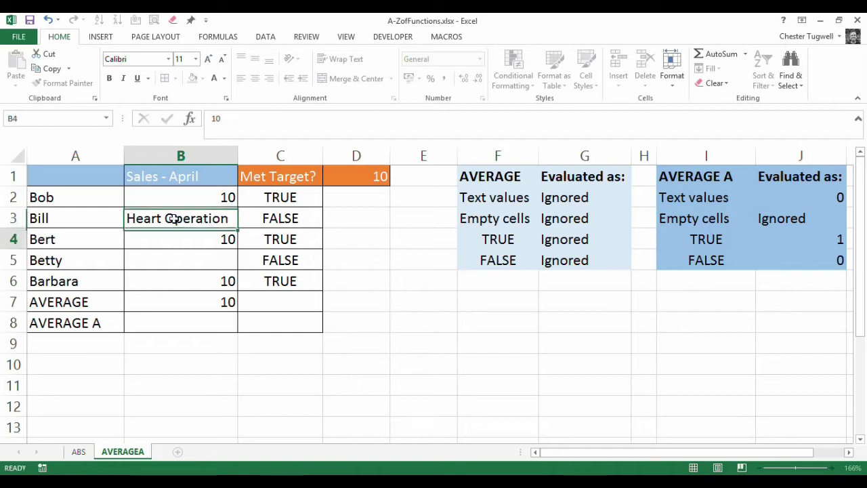
{"action": "left_click", "coordinate": [174, 218]}
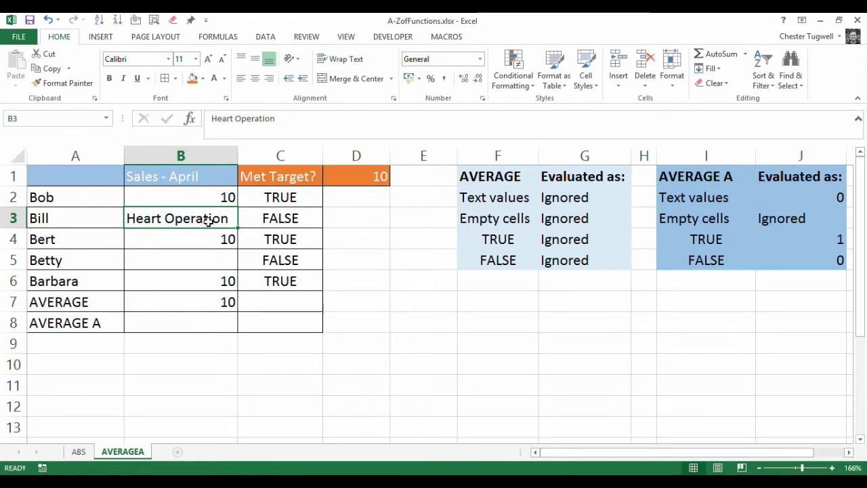
Briefly enter 0 in B5, then delete it again.
{"action": "left_click", "coordinate": [213, 259]}
{"action": "type", "text": "0"}
{"action": "left_click", "coordinate": [208, 339]}
{"action": "left_click", "coordinate": [210, 263]}
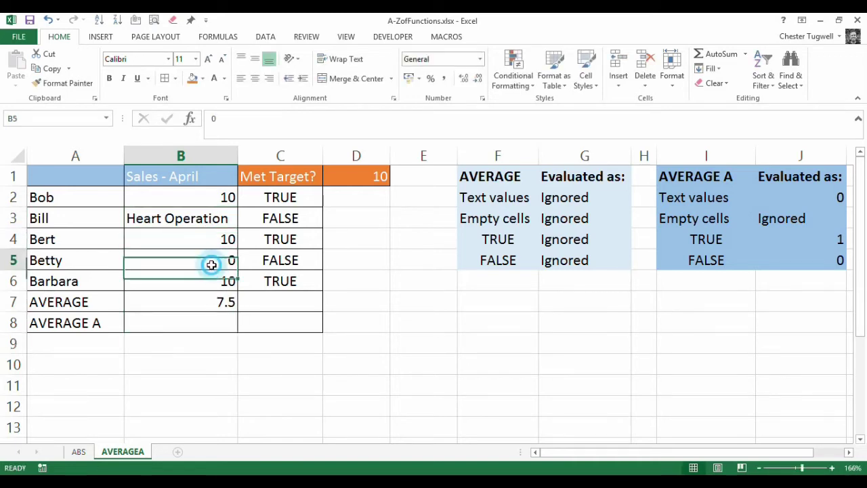
{"action": "key", "text": "Delete"}
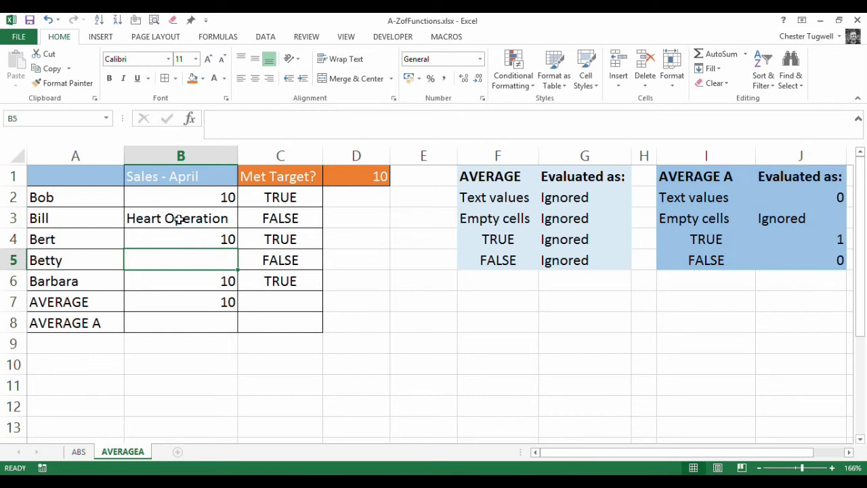
Enter =AVERAGEA(B2:B6) in B8, which returns 7.5.
{"action": "left_click", "coordinate": [199, 324]}
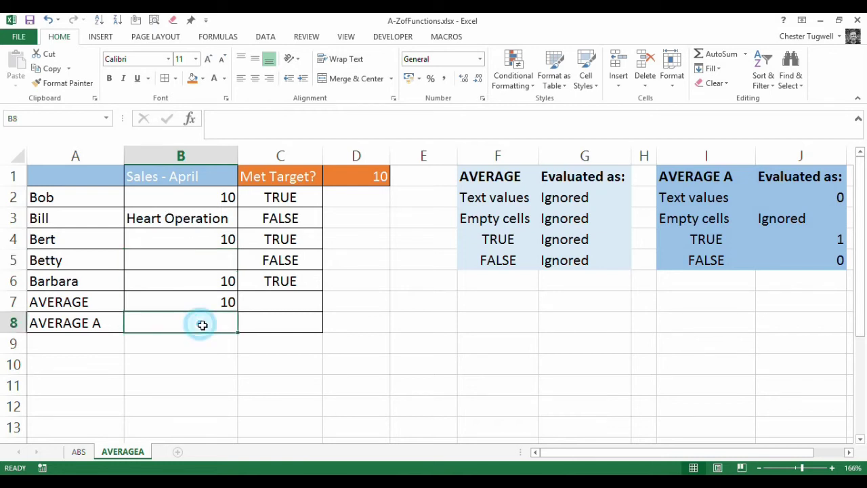
{"action": "type", "text": "=avrea"}
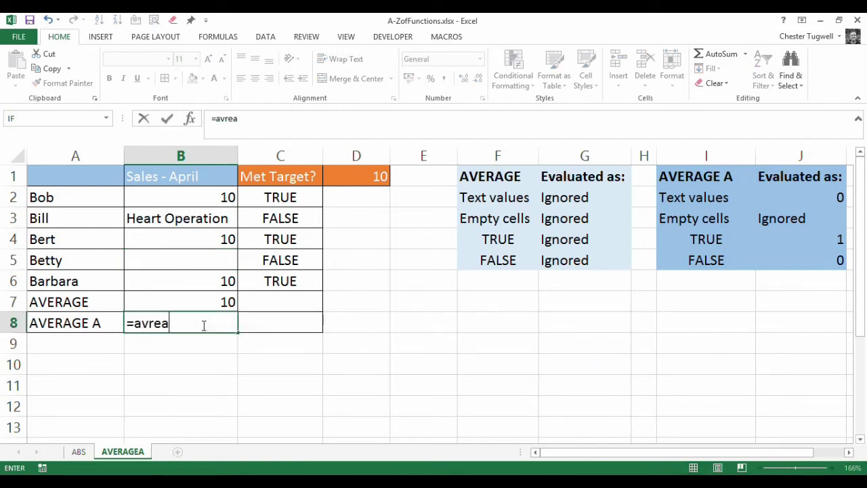
{"action": "key", "text": "BackSpace"}
{"action": "key", "text": "BackSpace"}
{"action": "key", "text": "BackSpace"}
{"action": "type", "text": "erage("}
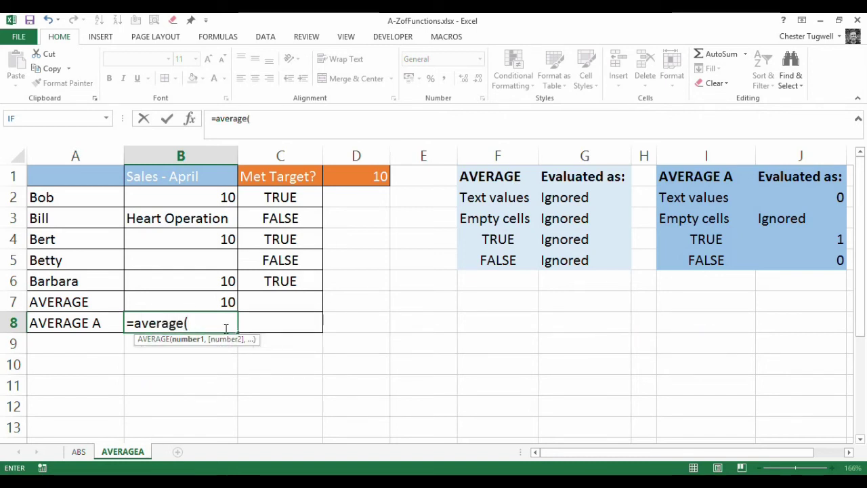
{"action": "key", "text": "BackSpace"}
{"action": "type", "text": "a("}
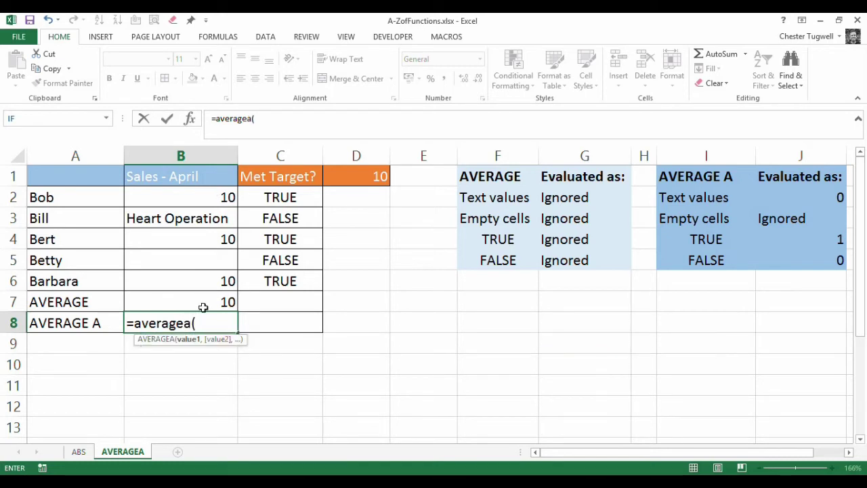
{"action": "left_click_drag", "start_coordinate": [213, 200], "coordinate": [211, 284]}
{"action": "type", "text": ")"}
{"action": "key", "text": "Return"}
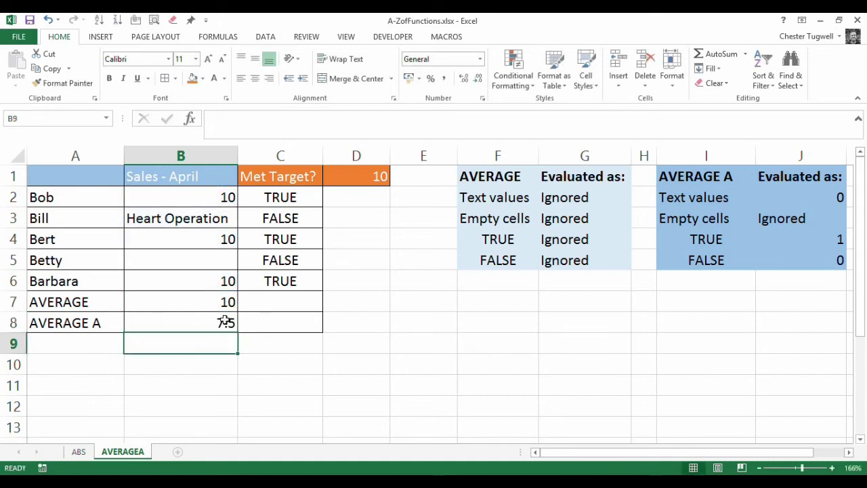
Put a temporary 0 in B5, then clear it so B5 is empty again.
{"action": "left_click", "coordinate": [222, 262]}
{"action": "type", "text": "0"}
{"action": "key", "text": "ctrl+Return"}
{"action": "key", "text": "Down"}
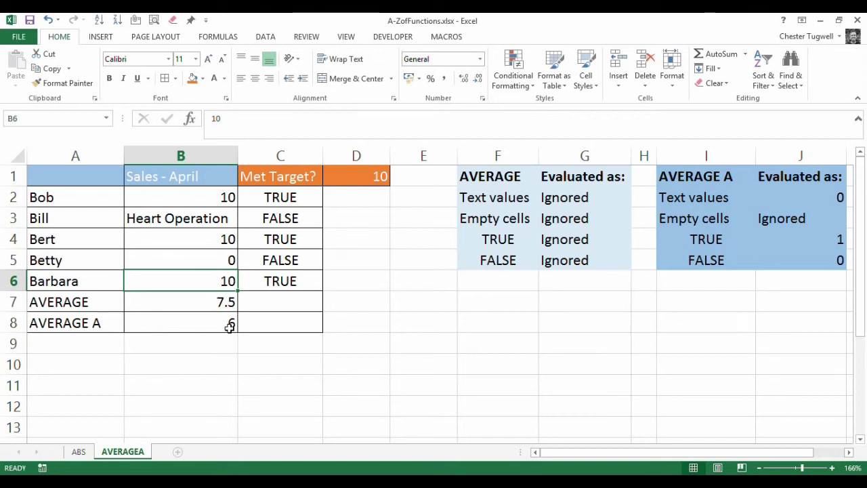
{"action": "left_click", "coordinate": [224, 260]}
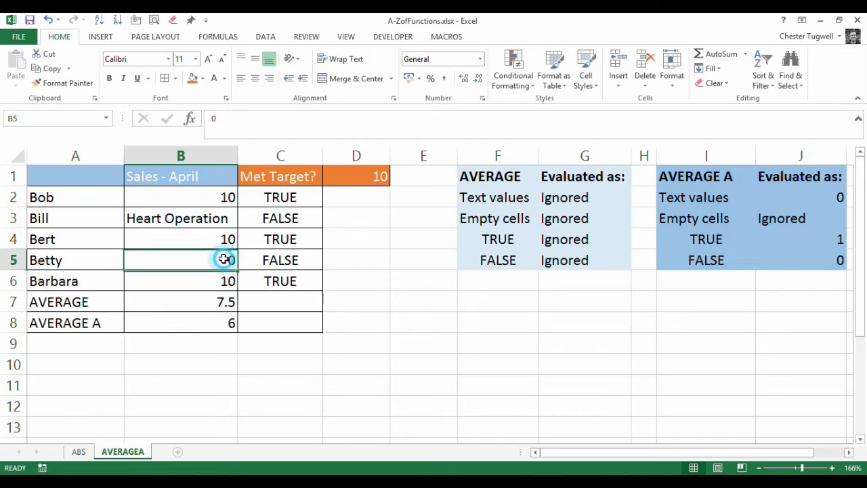
{"action": "key", "text": "Delete"}
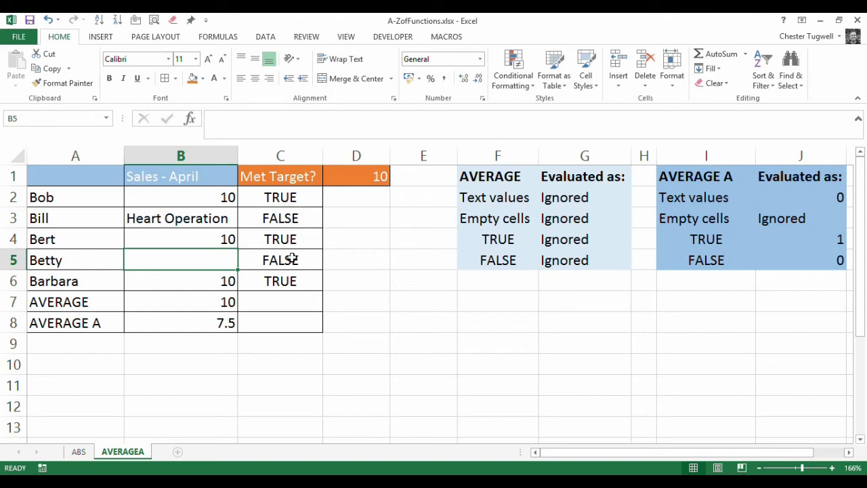
{"action": "left_click", "coordinate": [291, 305]}
{"action": "type", "text": "=av"}
{"action": "type", "text": "re"}
{"action": "key", "text": "BackSpace"}
{"action": "key", "text": "BackSpace"}
{"action": "type", "text": "e"}
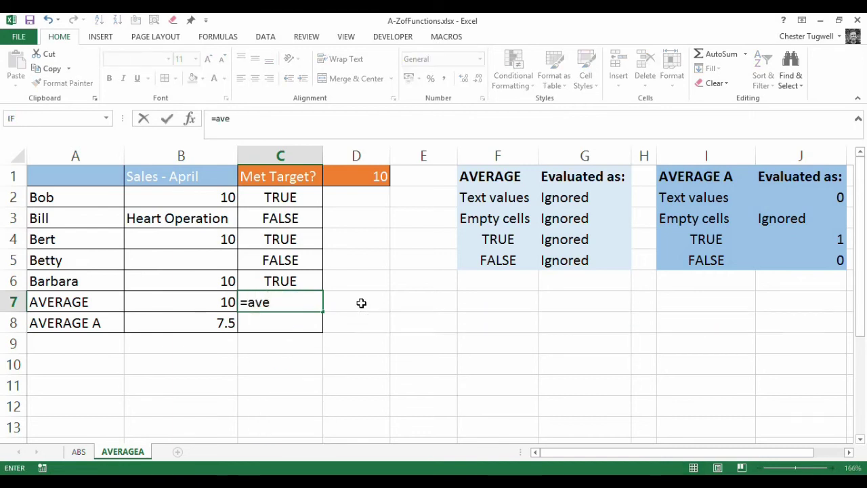
{"action": "key", "text": "Escape"}
{"action": "left_click", "coordinate": [304, 197]}
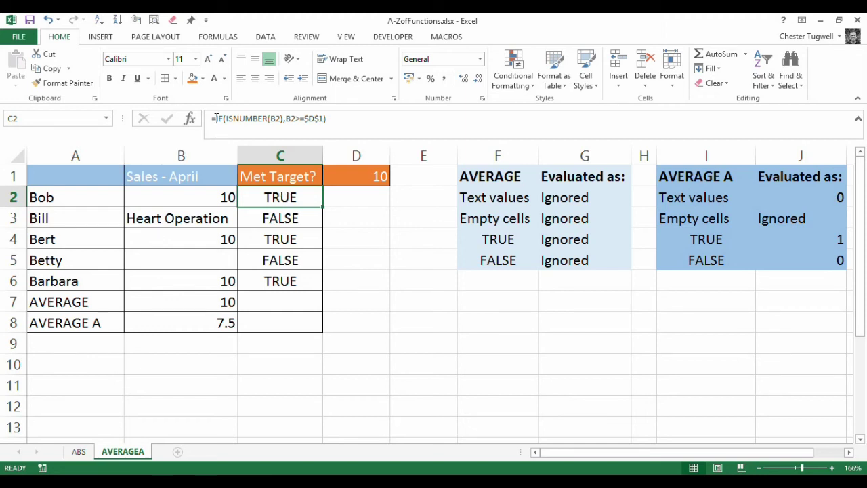
{"action": "double_click", "coordinate": [282, 197]}
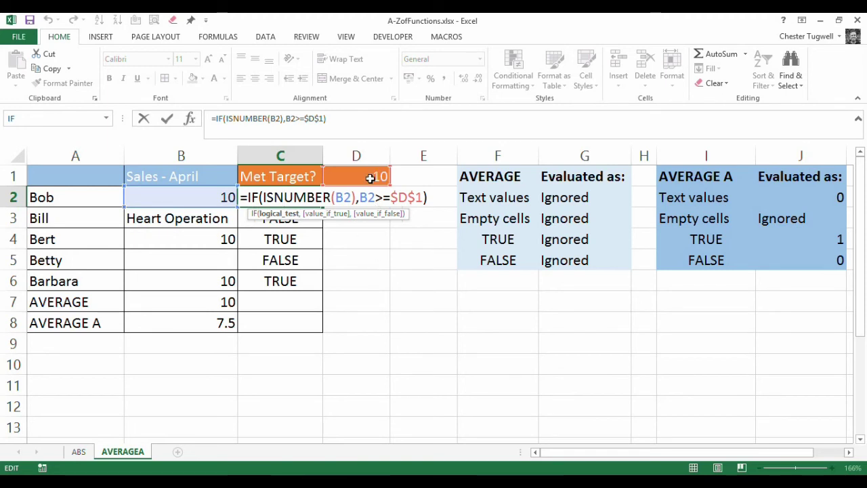
{"action": "key", "text": "Return"}
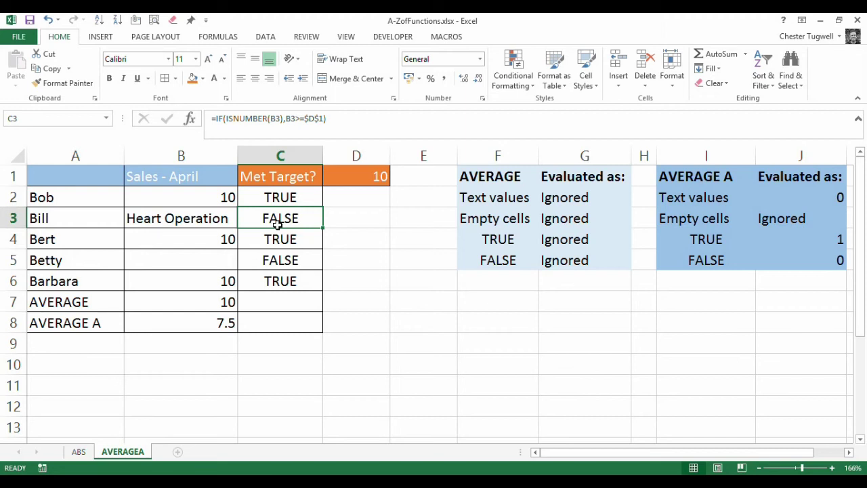
{"action": "left_click", "coordinate": [277, 303]}
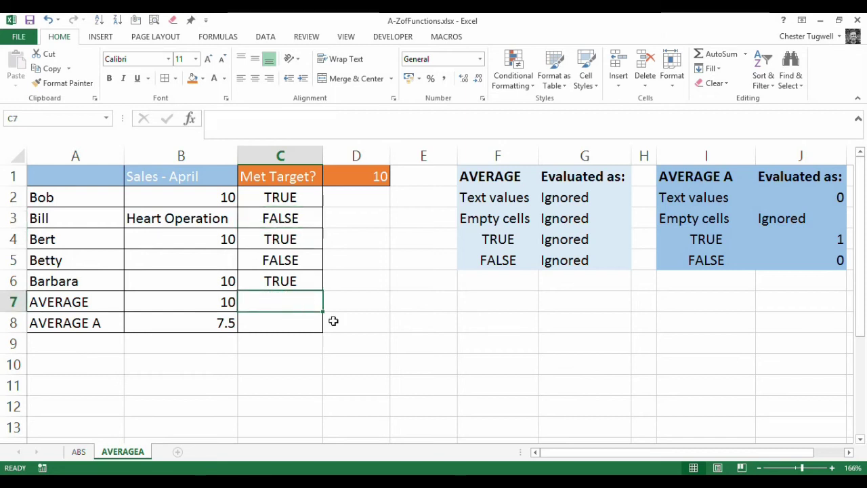
Enter =AVERAGE(C2:C6) in C7 over the TRUE/FALSE values, which returns #DIV/0!
{"action": "type", "text": "=average"}
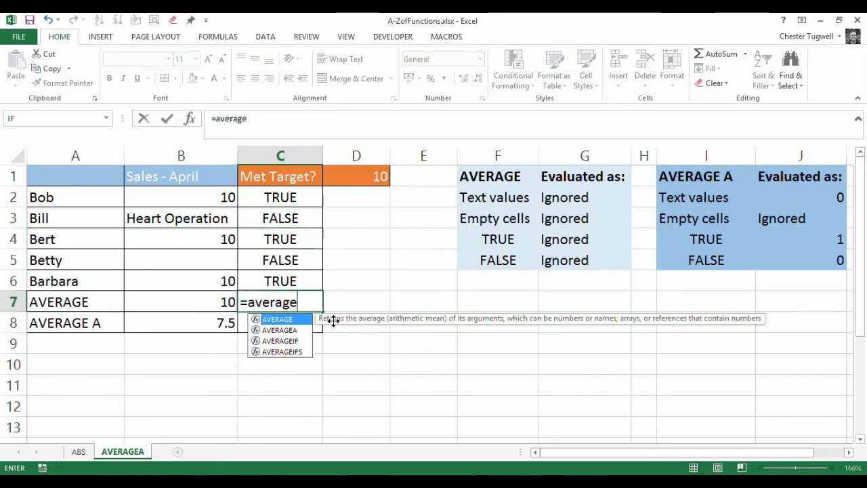
{"action": "type", "text": "("}
{"action": "left_click_drag", "start_coordinate": [284, 194], "coordinate": [283, 272]}
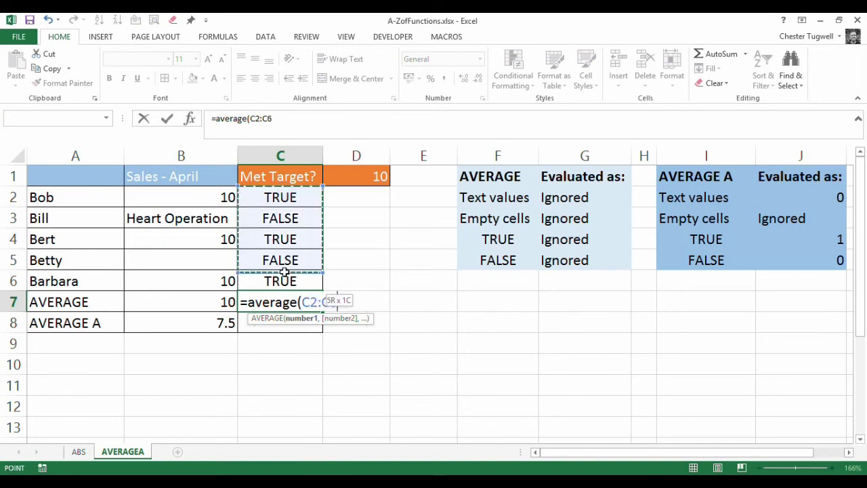
{"action": "type", "text": ")"}
{"action": "key", "text": "Return"}
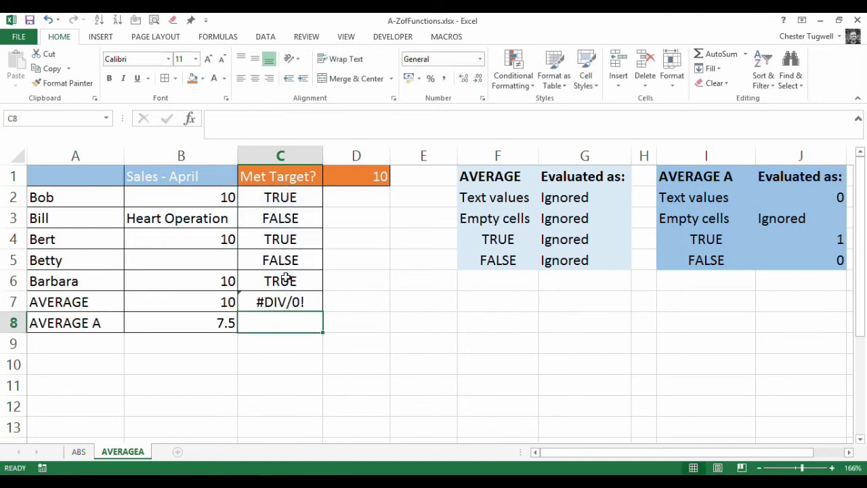
{"action": "left_click", "coordinate": [306, 303]}
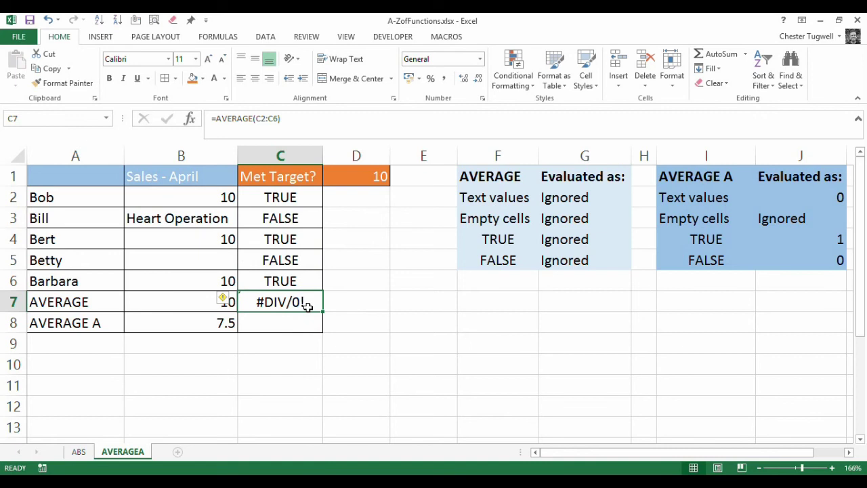
{"action": "left_click", "coordinate": [299, 326]}
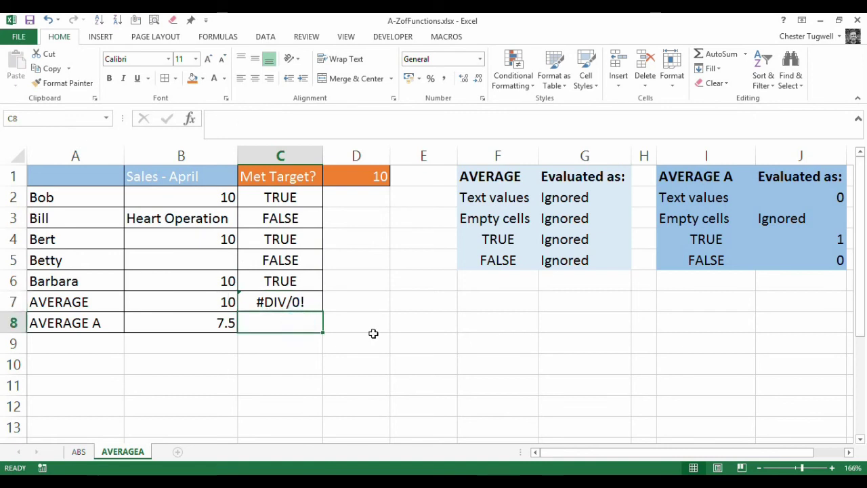
Enter =AVERAGEA(C2:C6) in C8 and apply Percent Style so it shows 60%.
{"action": "type", "text": "=average"}
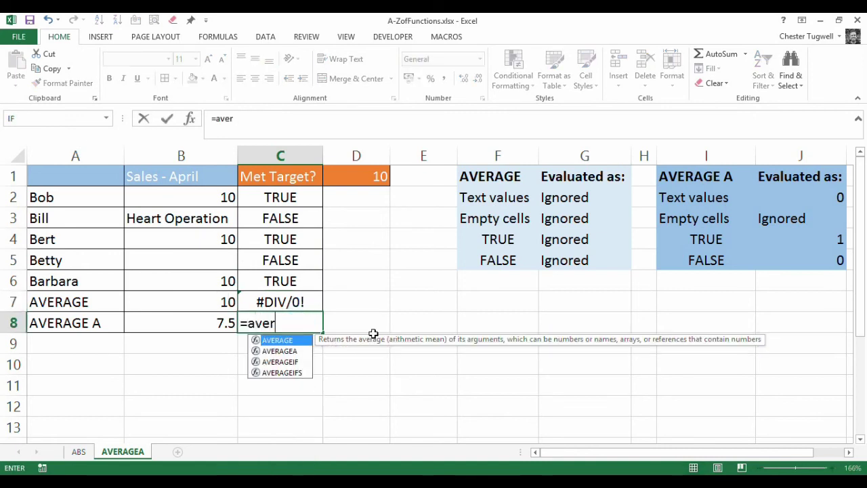
{"action": "type", "text": "("}
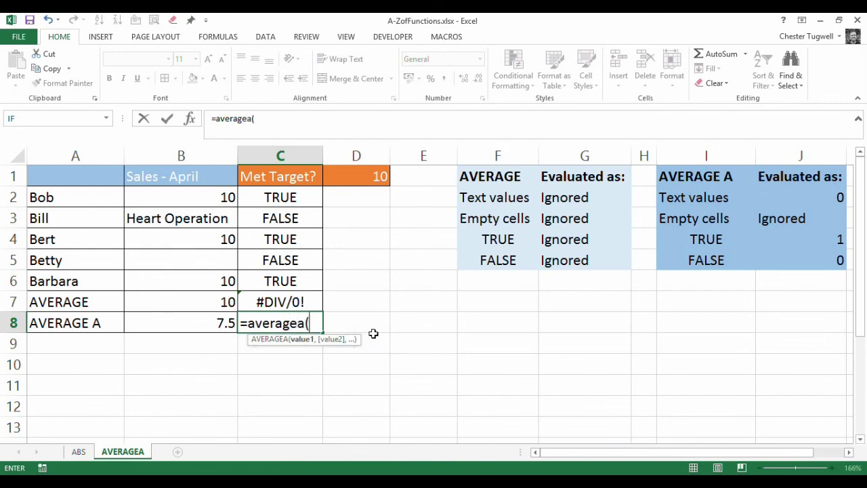
{"action": "left_click_drag", "start_coordinate": [310, 197], "coordinate": [309, 276]}
{"action": "type", "text": ")"}
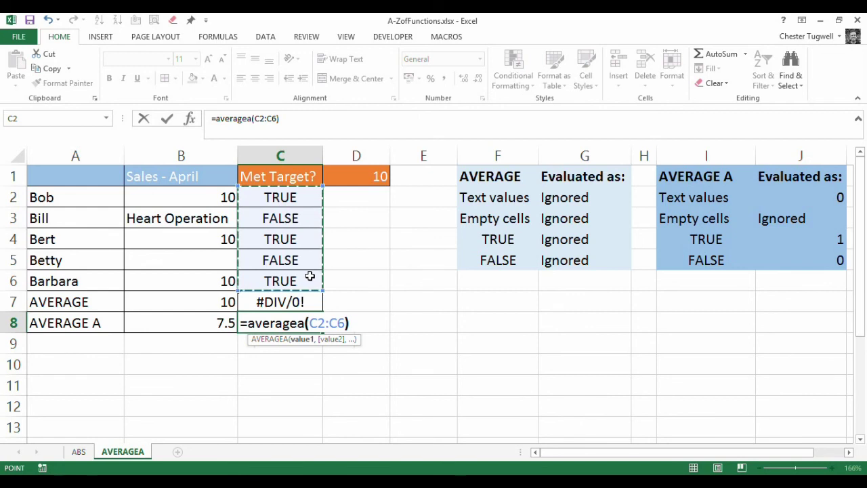
{"action": "key", "text": "ctrl+Return"}
{"action": "left_click", "coordinate": [310, 323]}
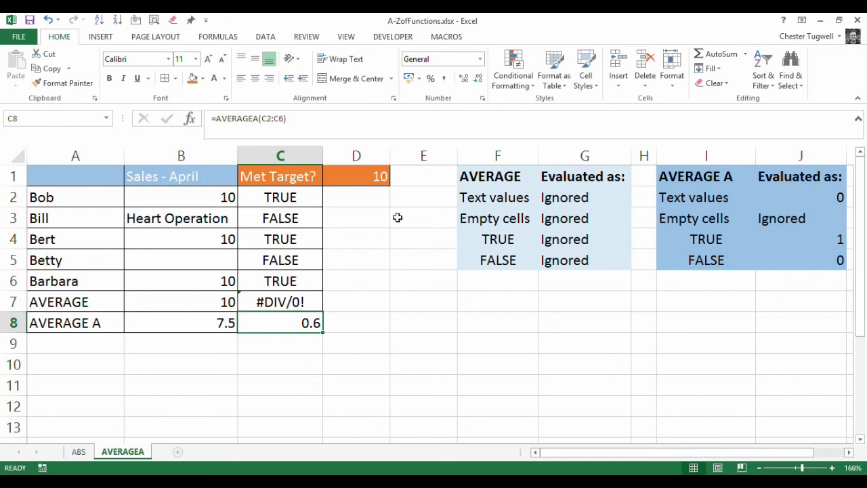
{"action": "left_click", "coordinate": [431, 80]}
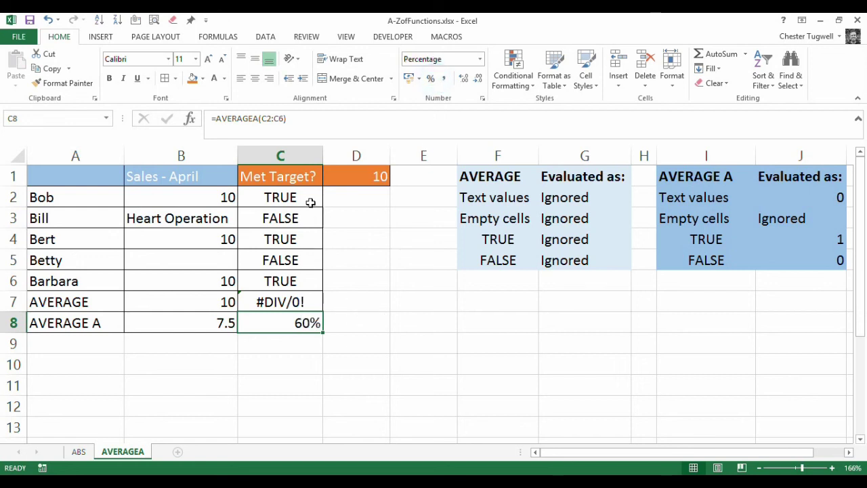